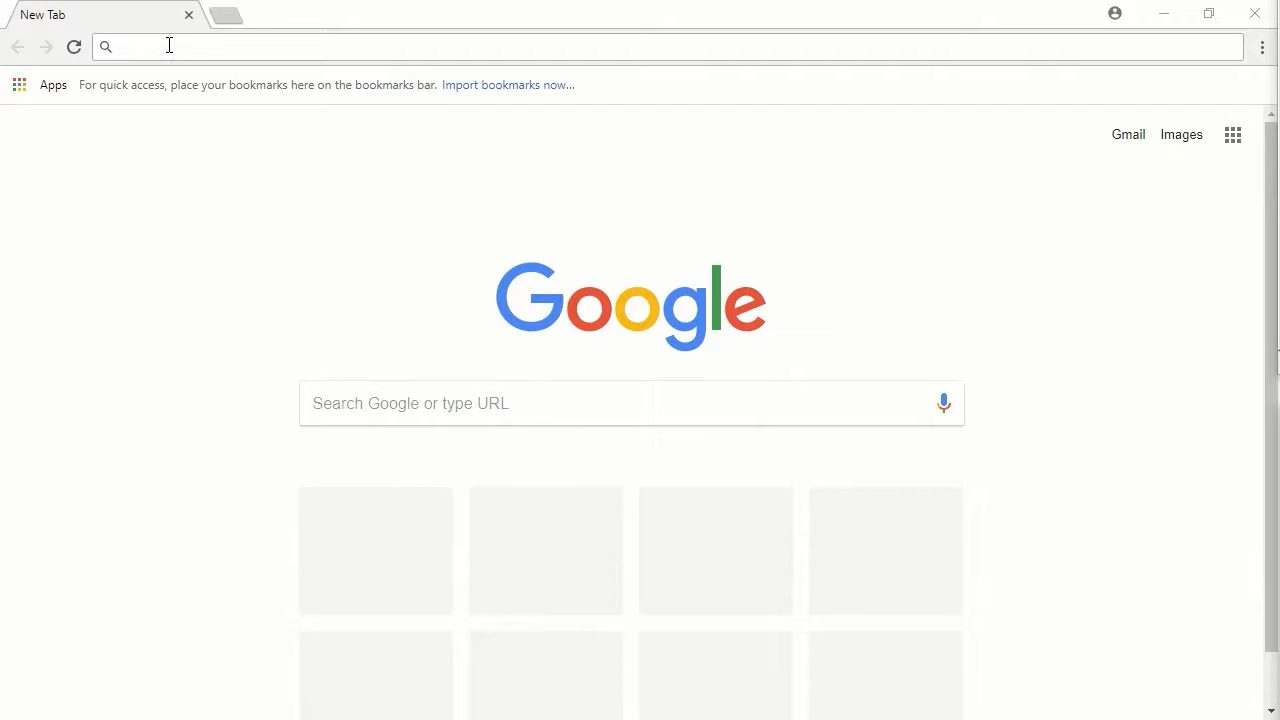
Load test.linx2fun.com in the browser and continue past the Step 1 welcome page
left_click(169, 45)
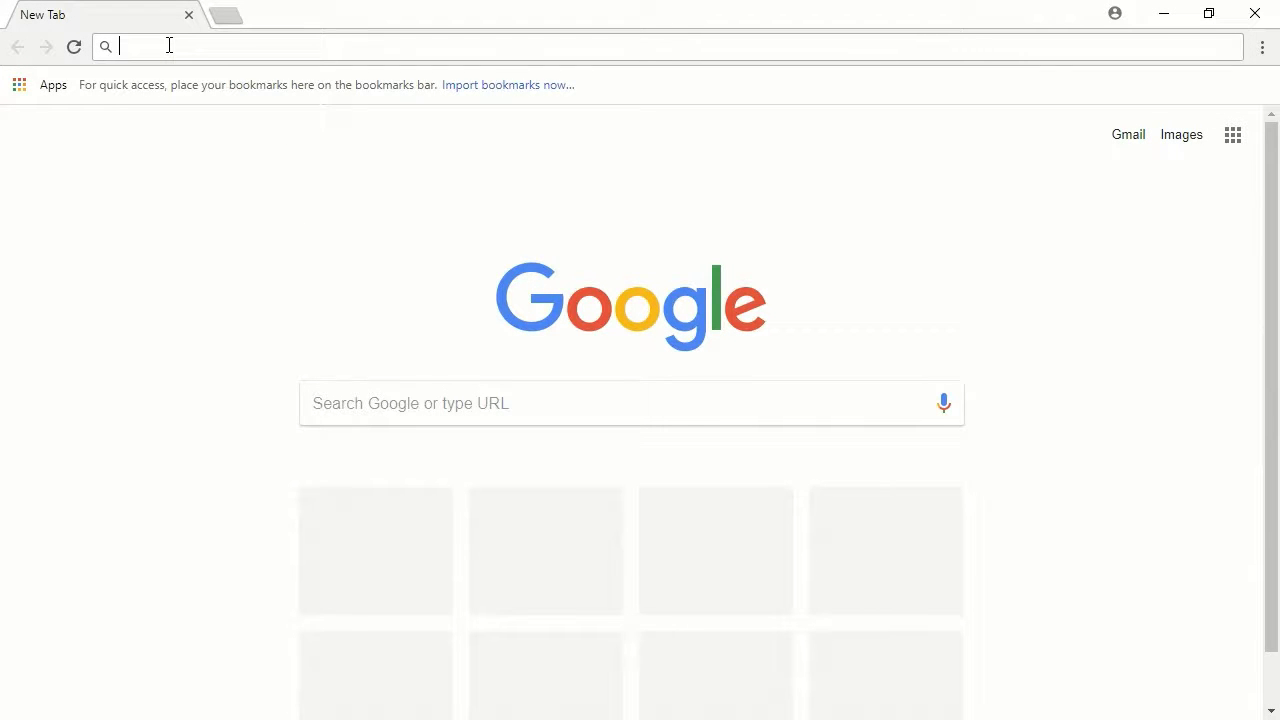
type("test.linx2fun.com")
key("Return")
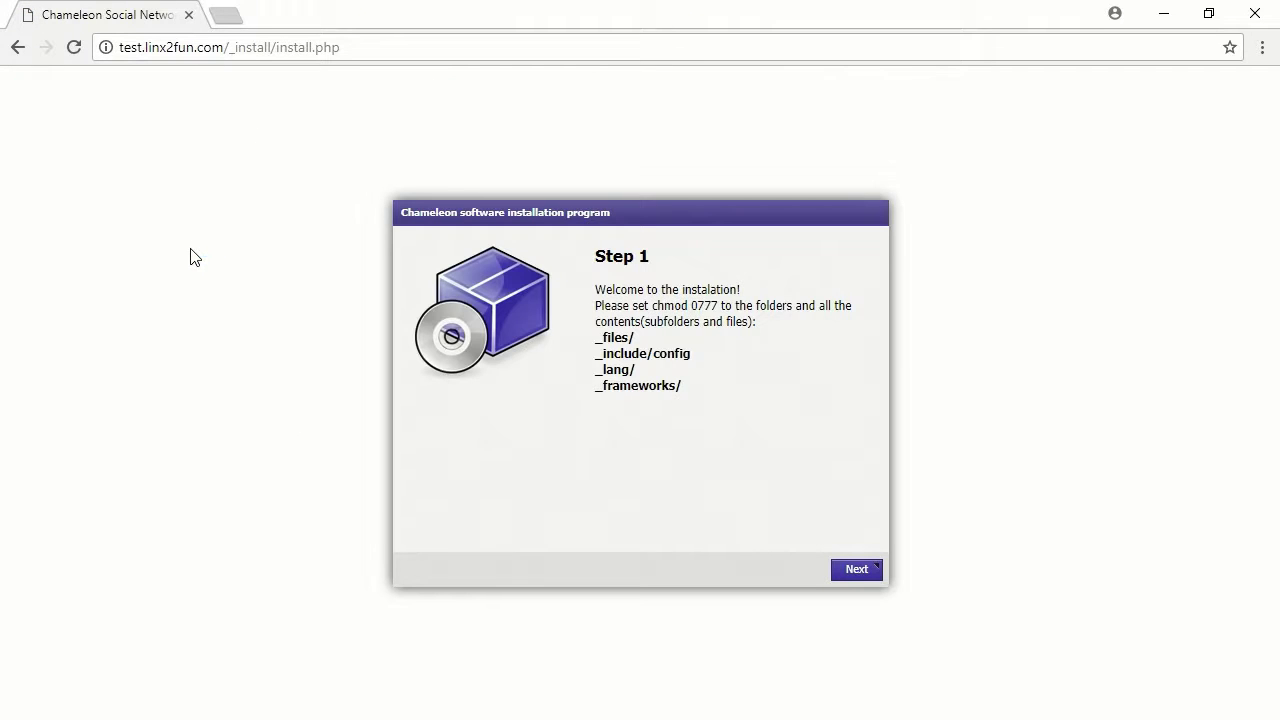
left_click(855, 570)
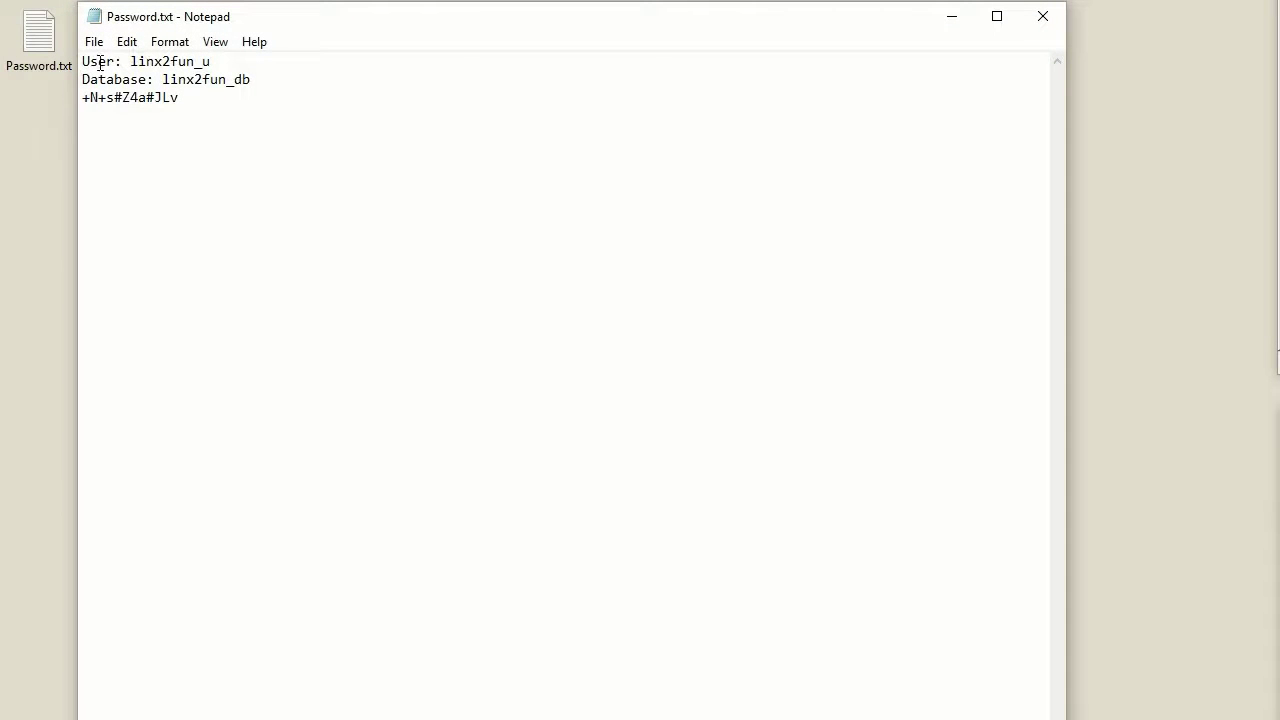
Copy the database user and database name from Password.txt into the installer's fields
left_click_drag(130, 61, 208, 64)
key("ctrl+c")
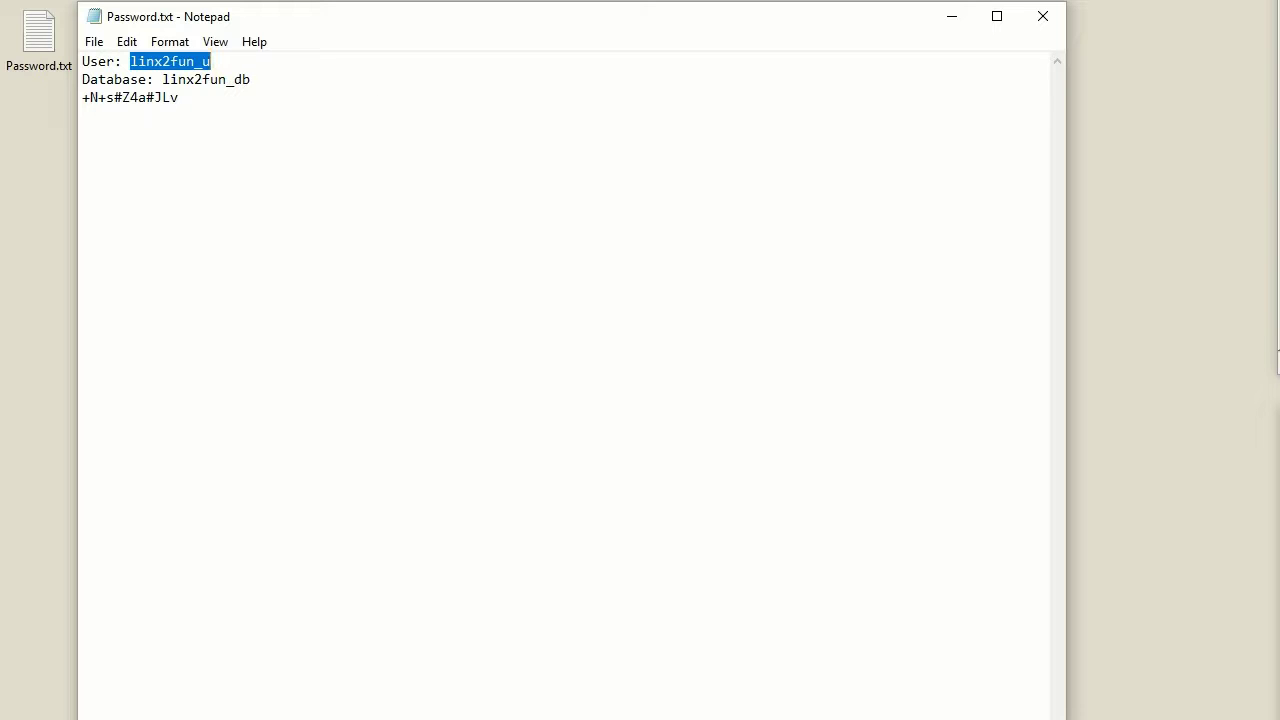
key("alt+Tab")
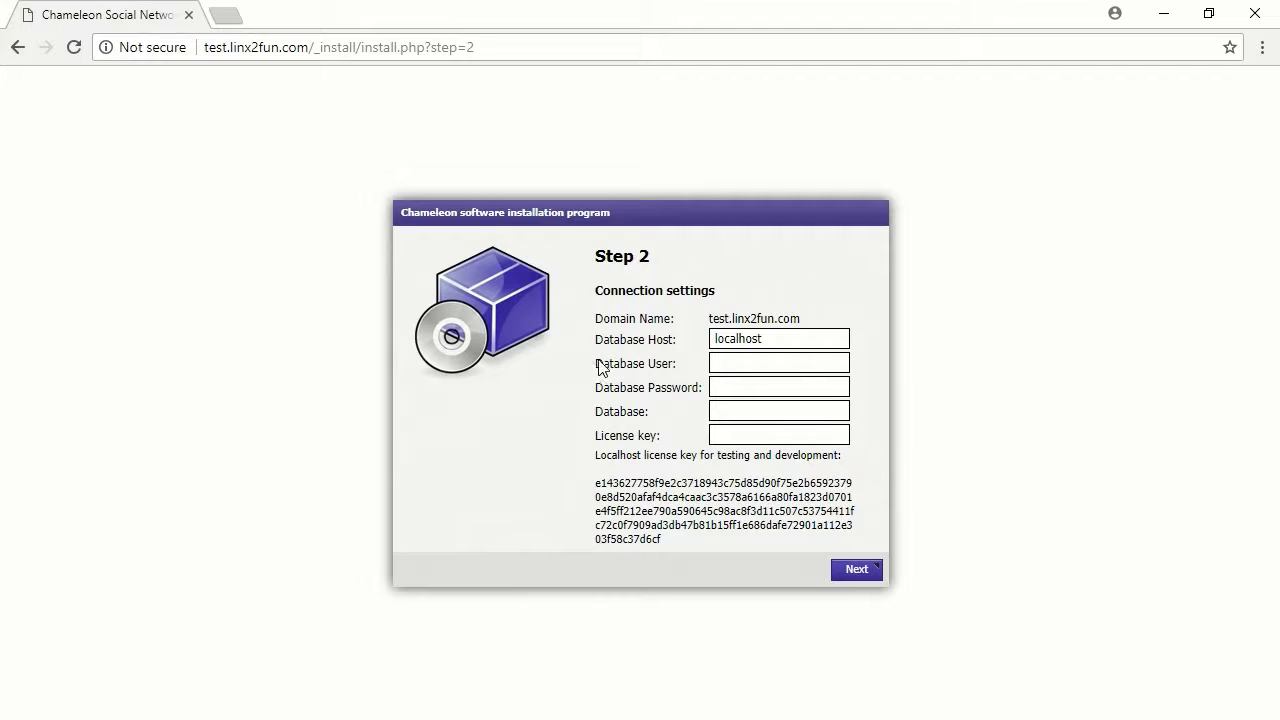
key("ctrl+v")
left_click(1163, 14)
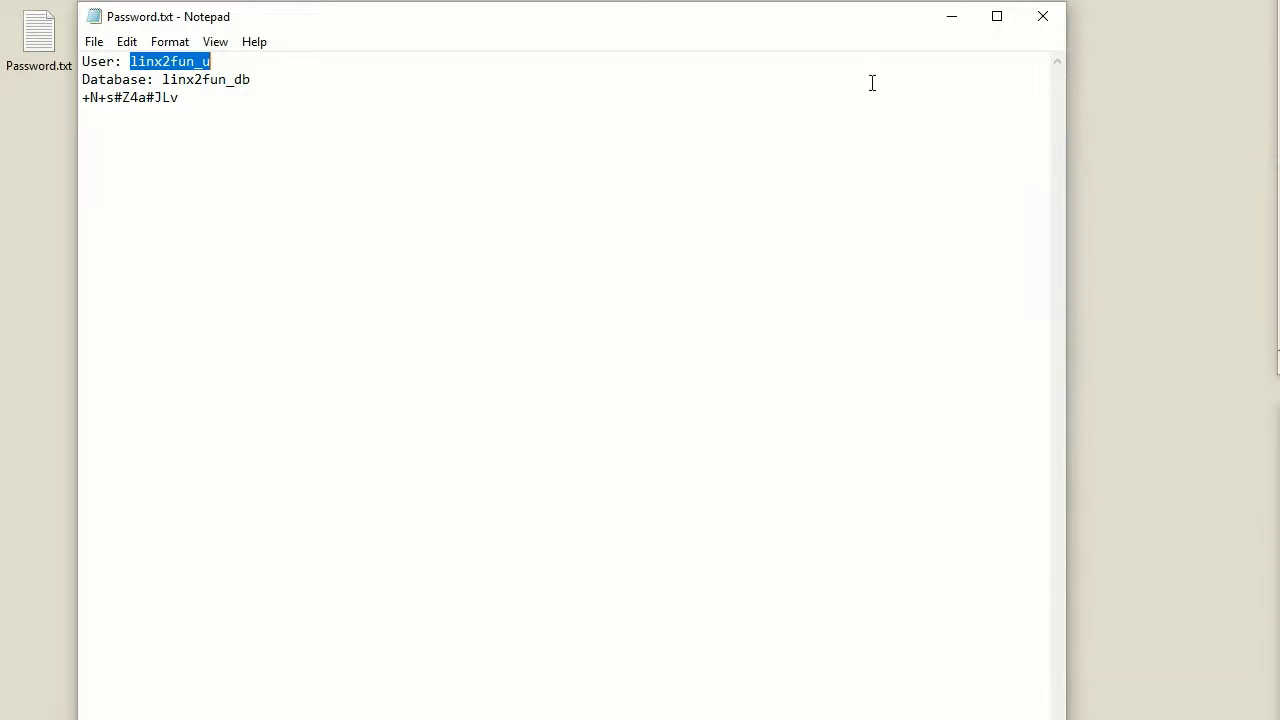
double_click(209, 73)
key("ctrl+c")
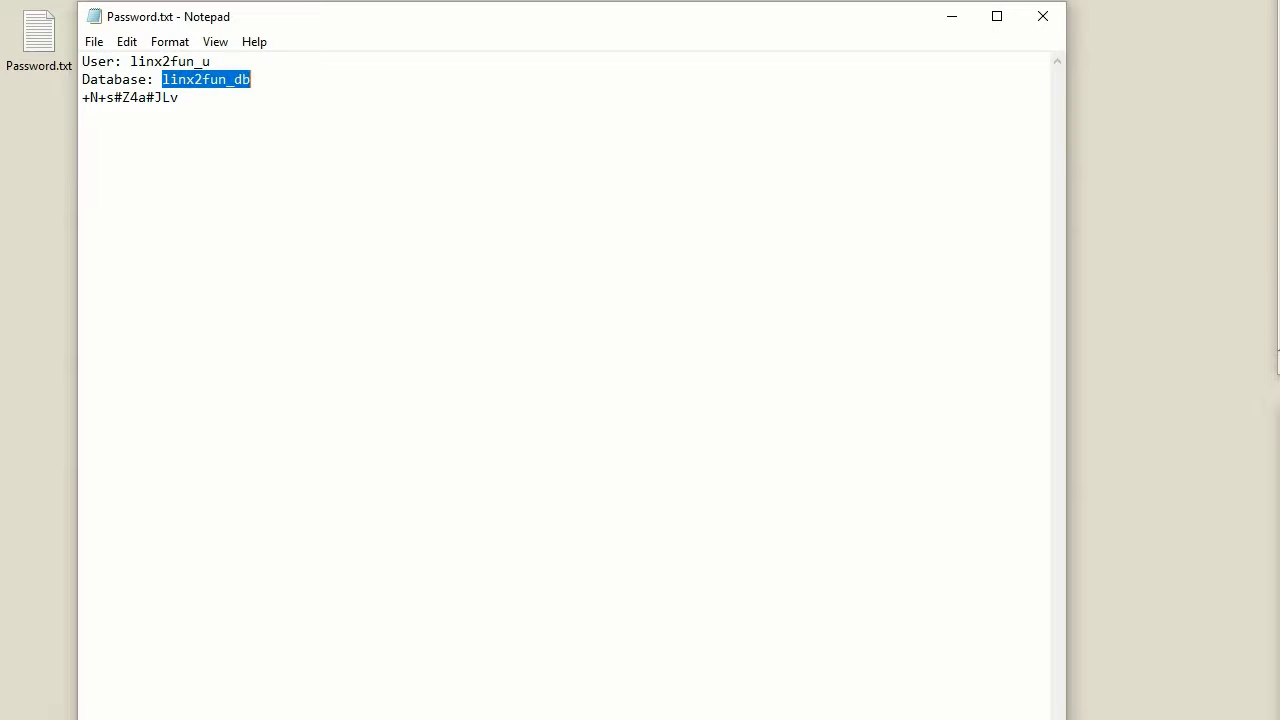
key("alt+Tab")
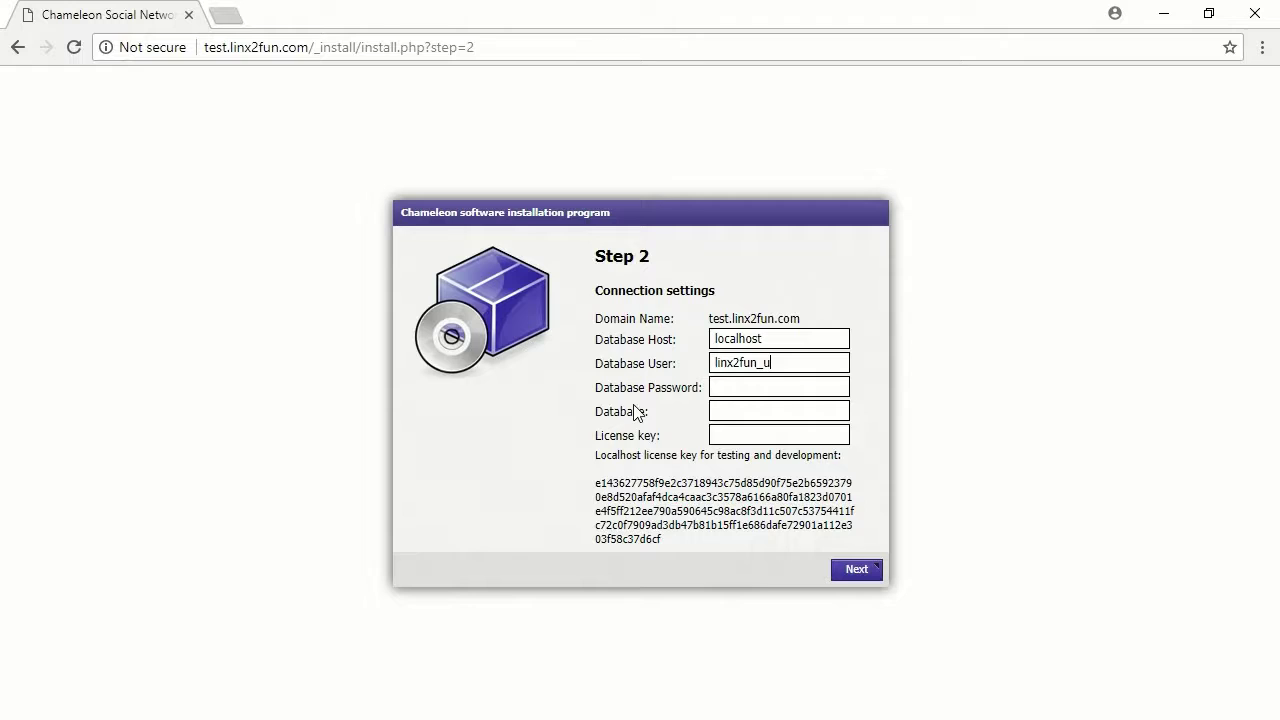
left_click(728, 411)
key("ctrl+v")
Copy the database password from Password.txt into the Database Password field
left_click(1163, 14)
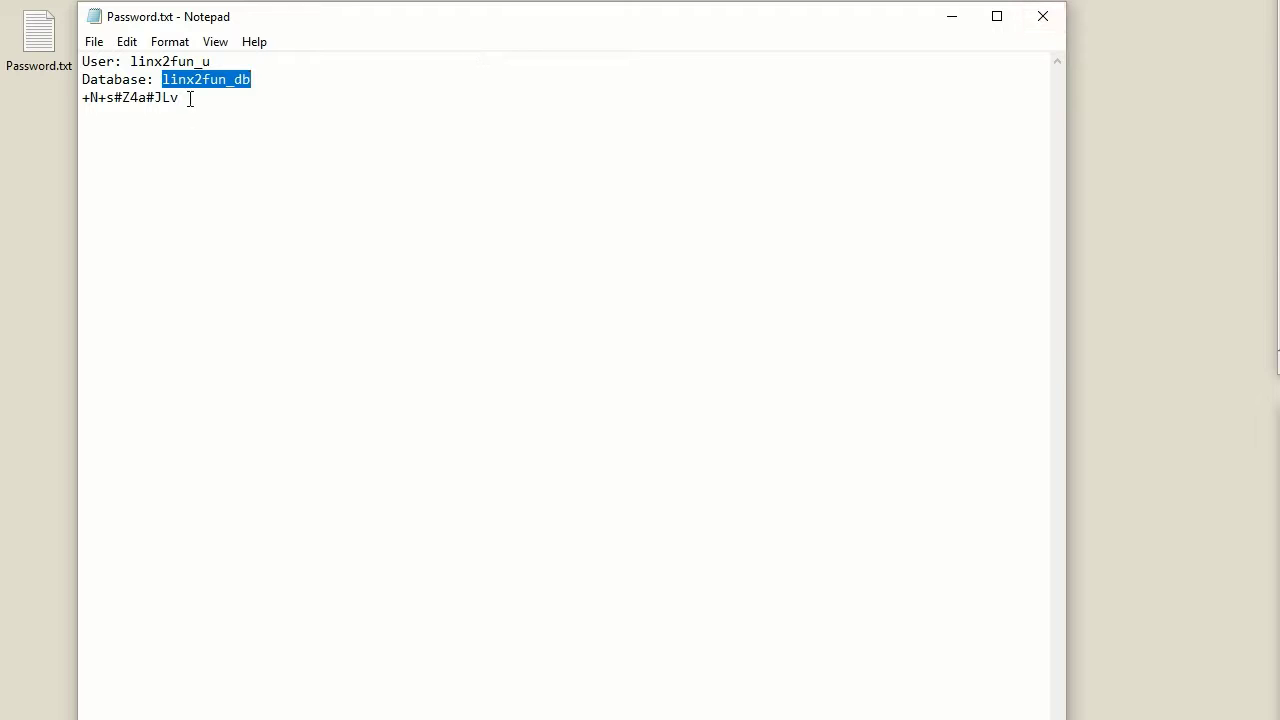
left_click_drag(189, 97, 83, 92)
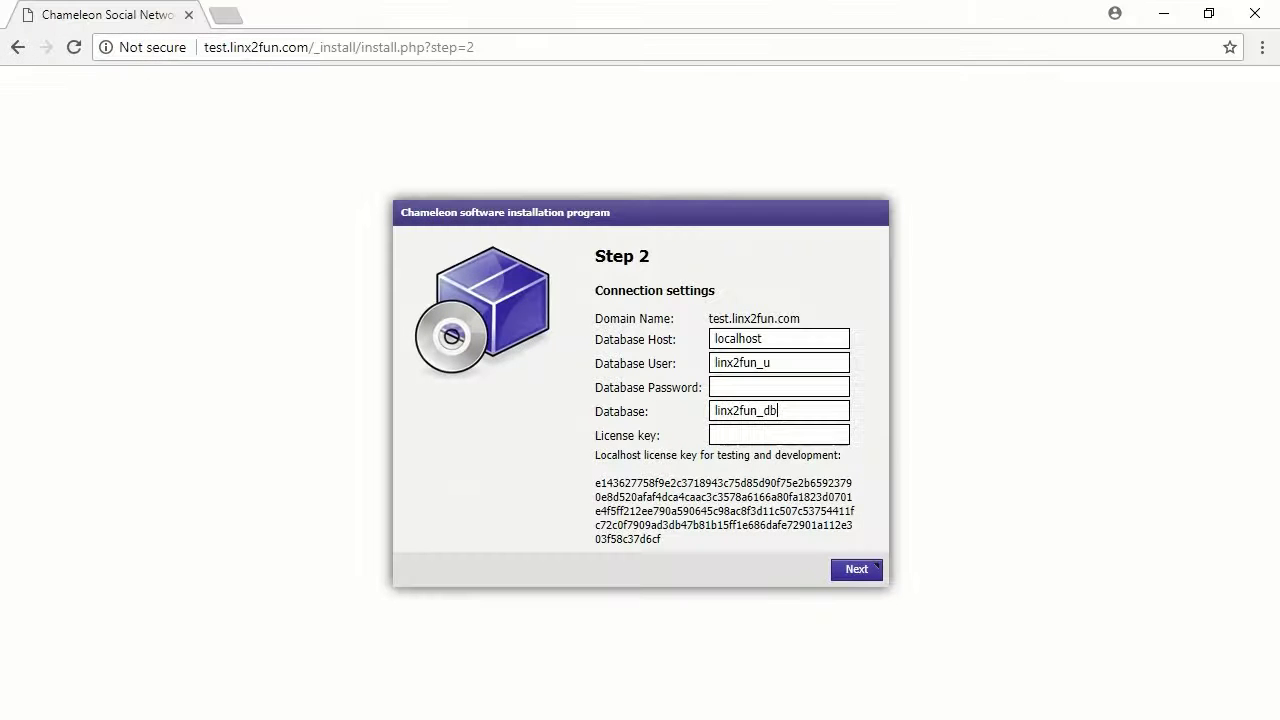
left_click(723, 385)
right_click(725, 387)
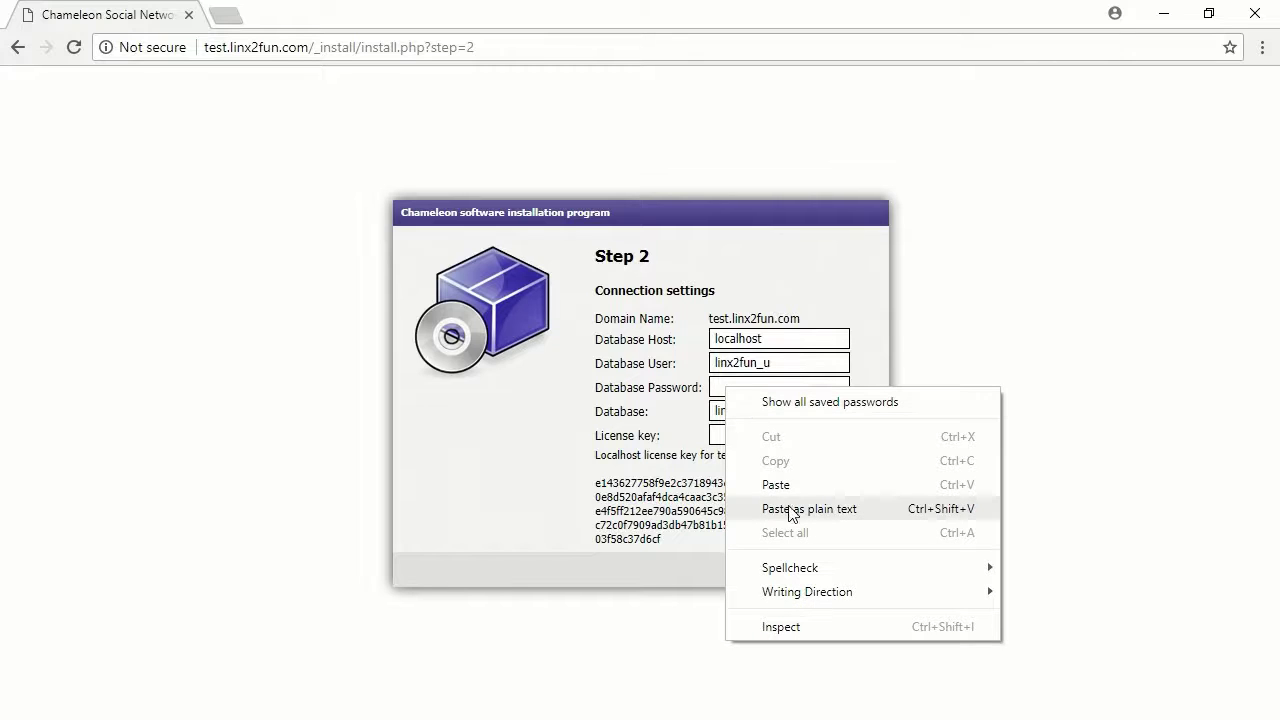
left_click(778, 486)
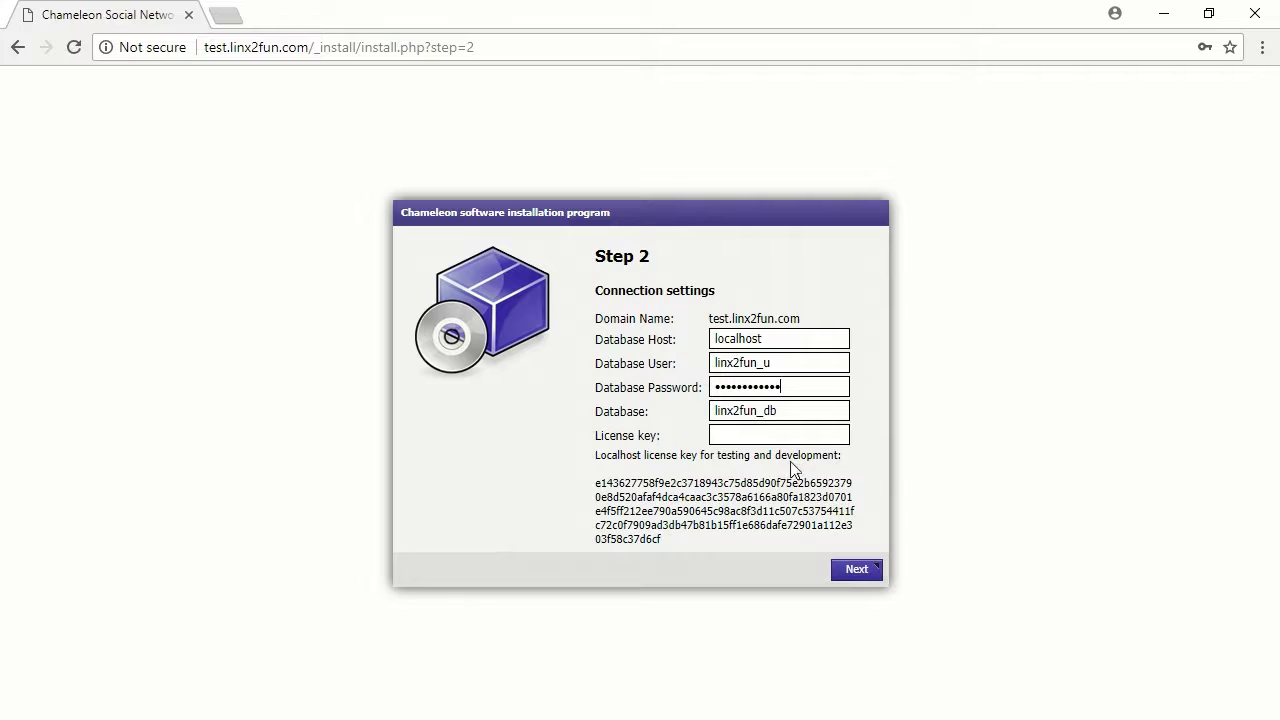
Paste the license key, submit the Step 2 settings, and decline Chrome's password-save prompt
left_click(758, 435)
key("alt+Tab")
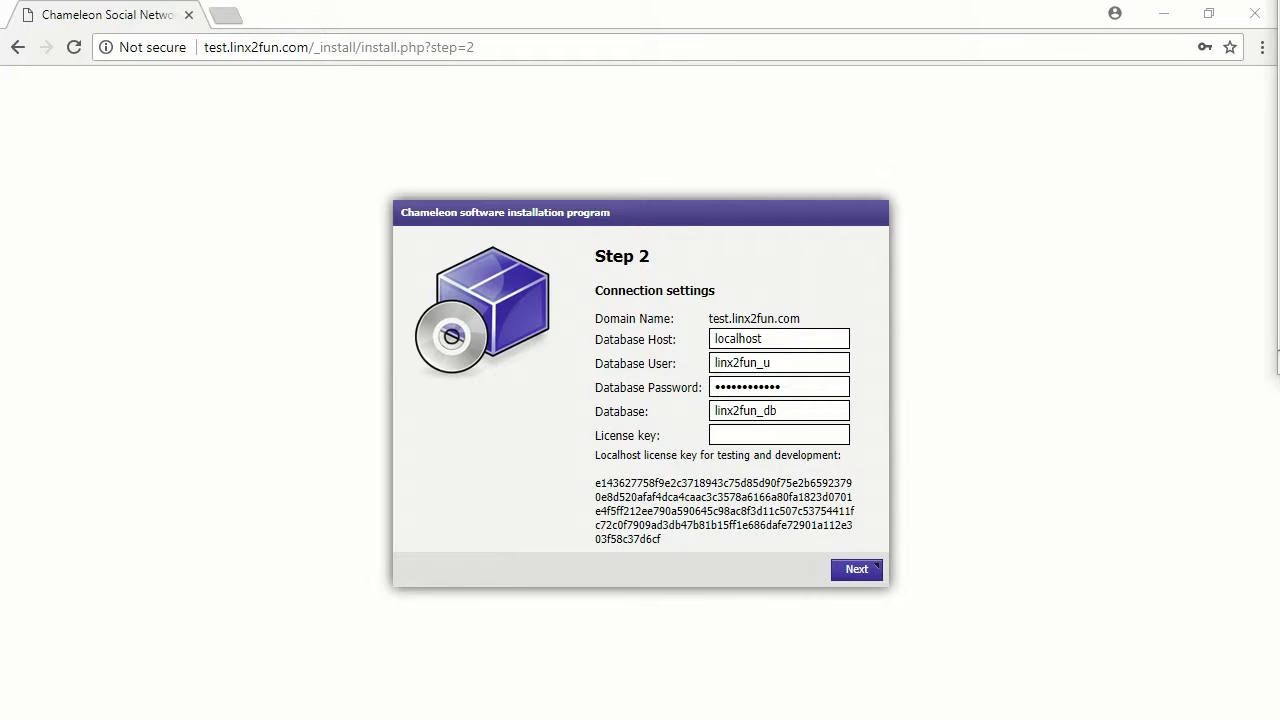
left_click(720, 437)
key("ctrl+v")
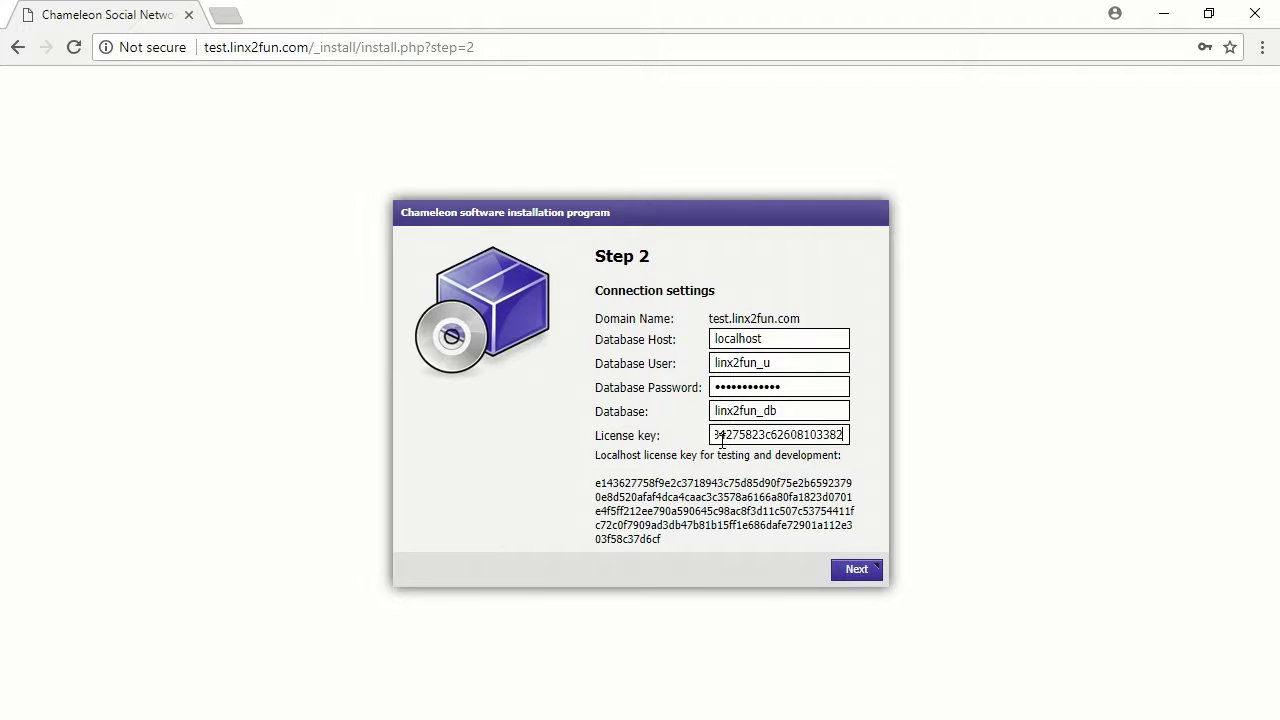
left_click(852, 577)
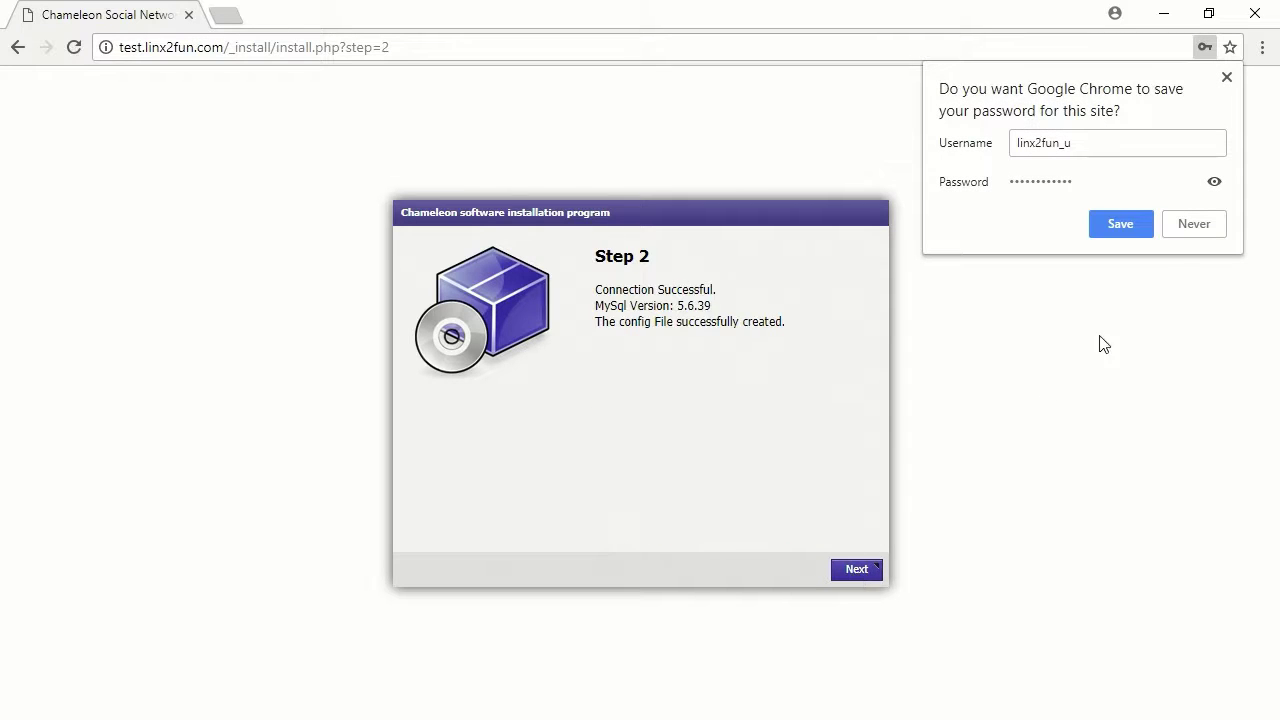
left_click(1197, 228)
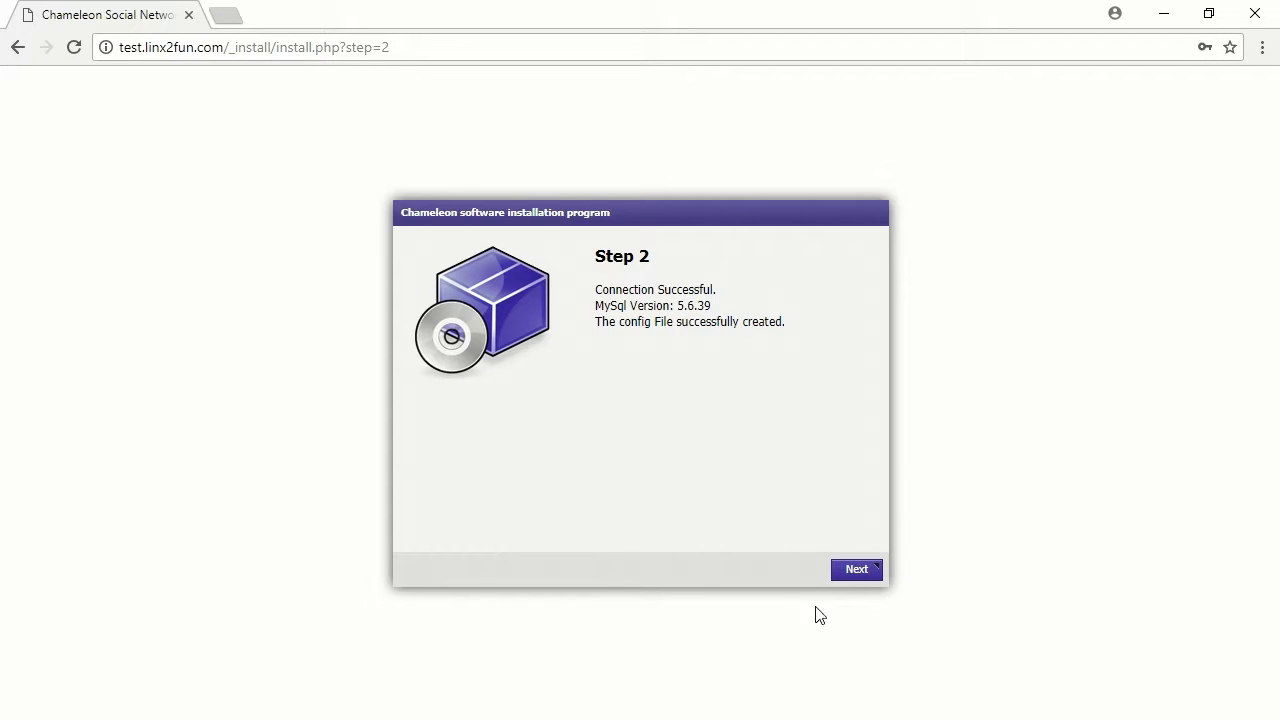
Proceed through Step 3's database dump restore to the Step 4 page
left_click(853, 571)
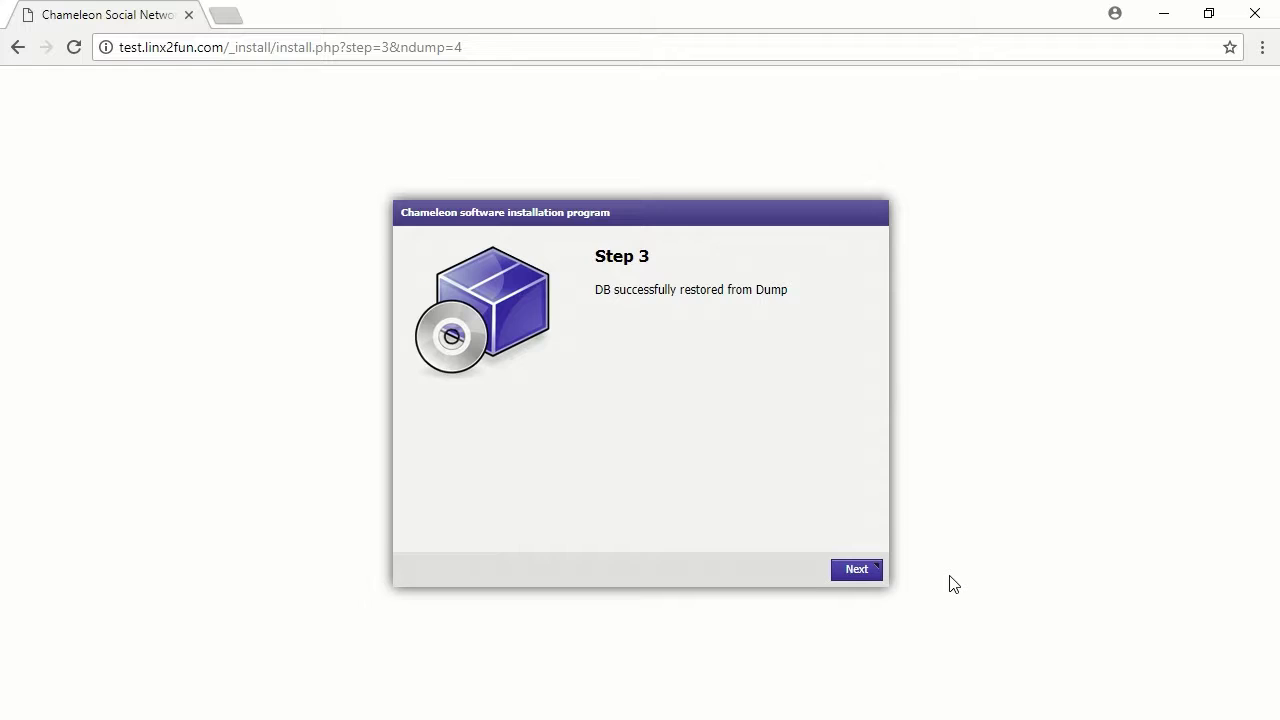
left_click(852, 572)
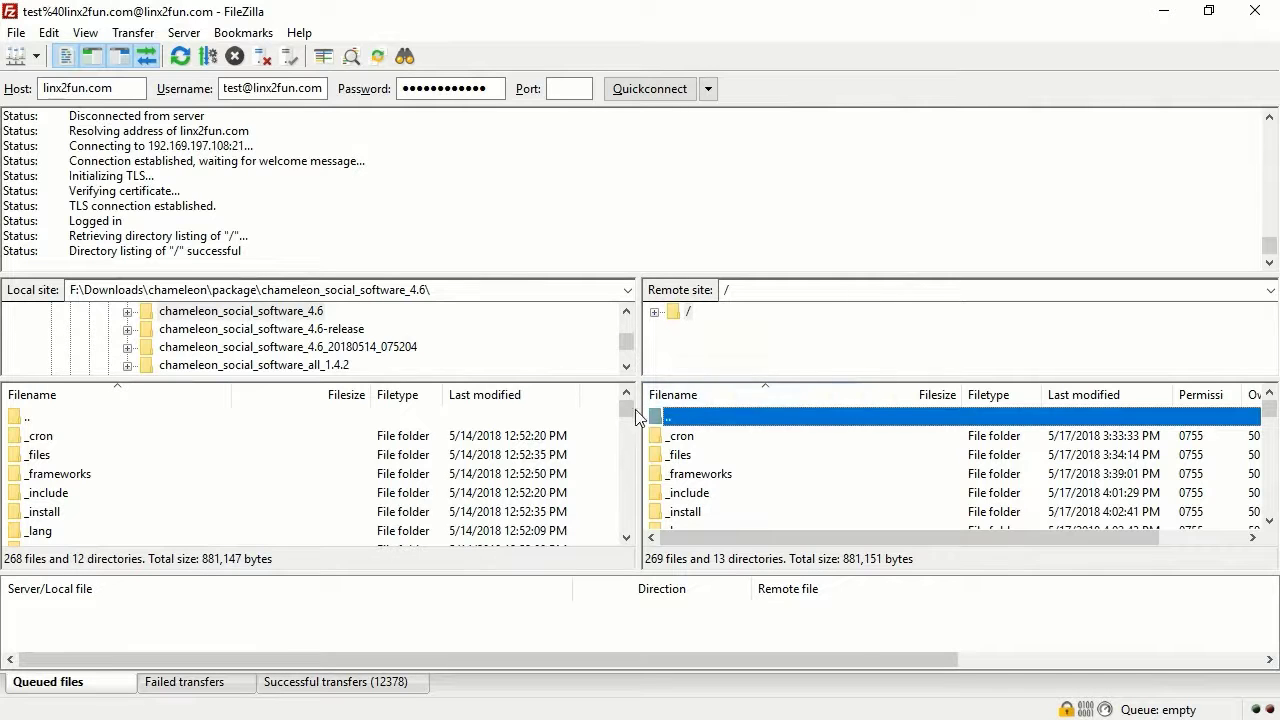
Delete the _install folder and its contents from the server's root in FileZilla
left_click(688, 514)
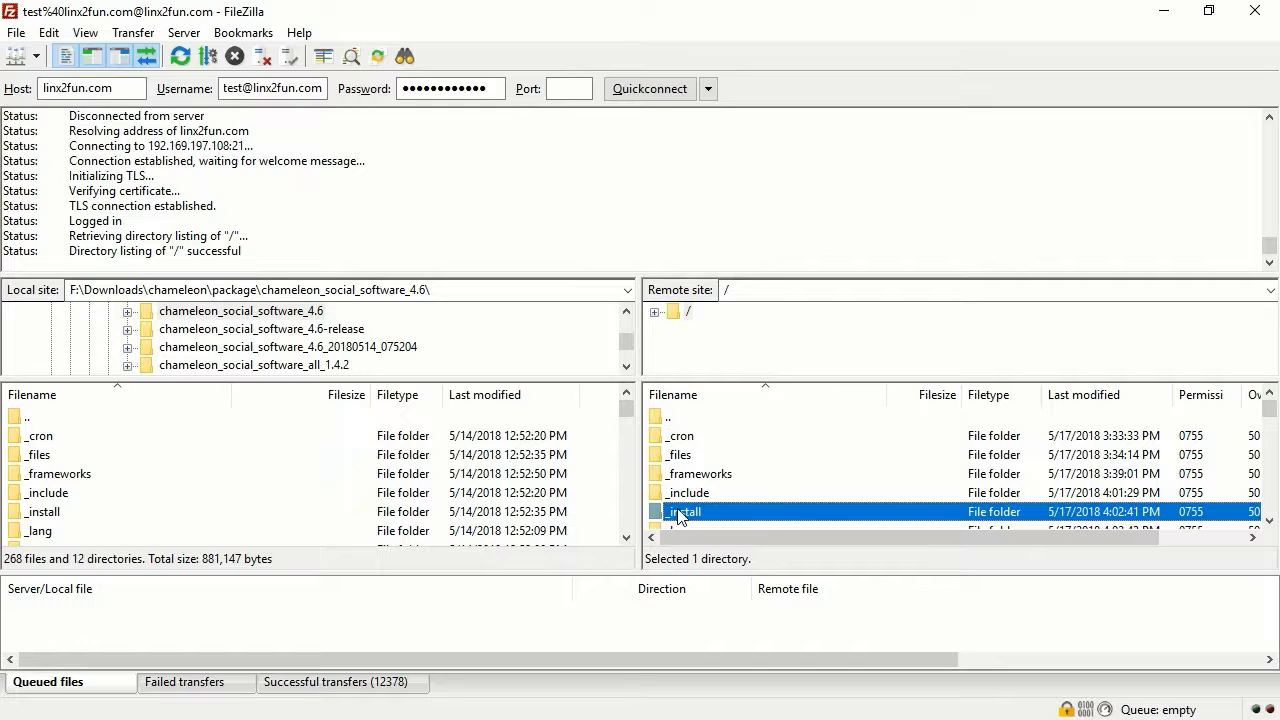
right_click(690, 515)
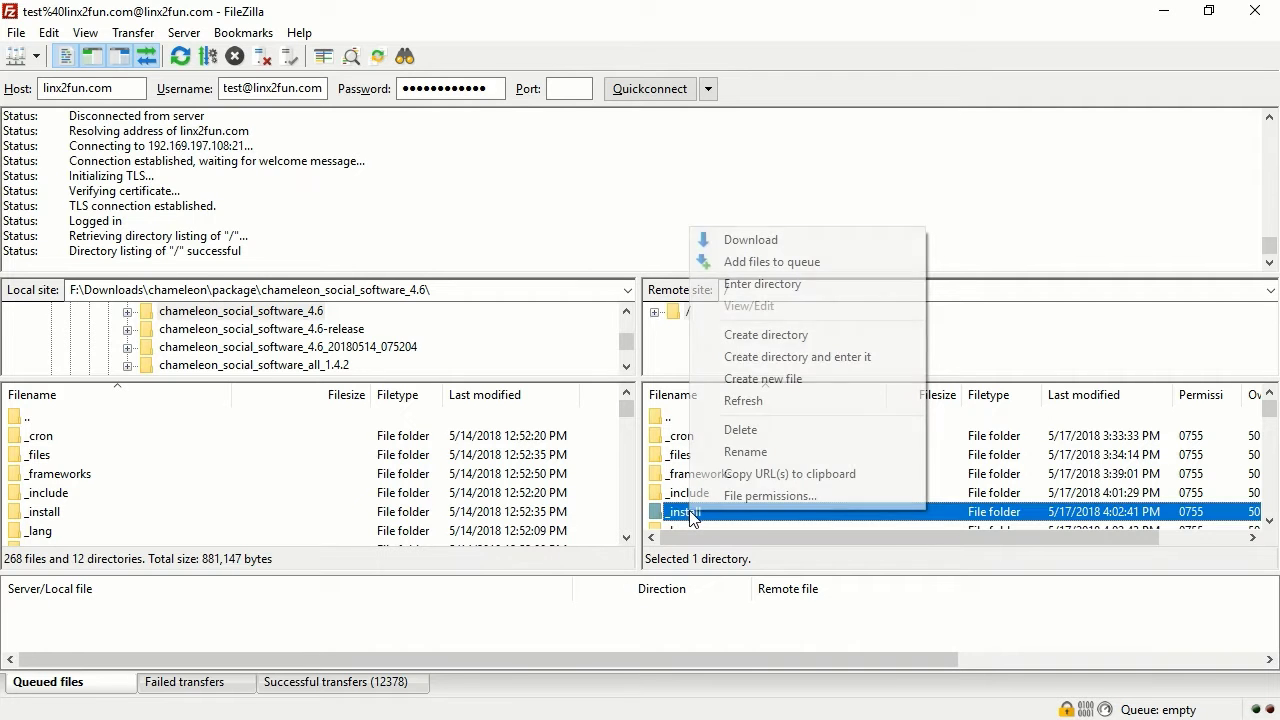
left_click(743, 438)
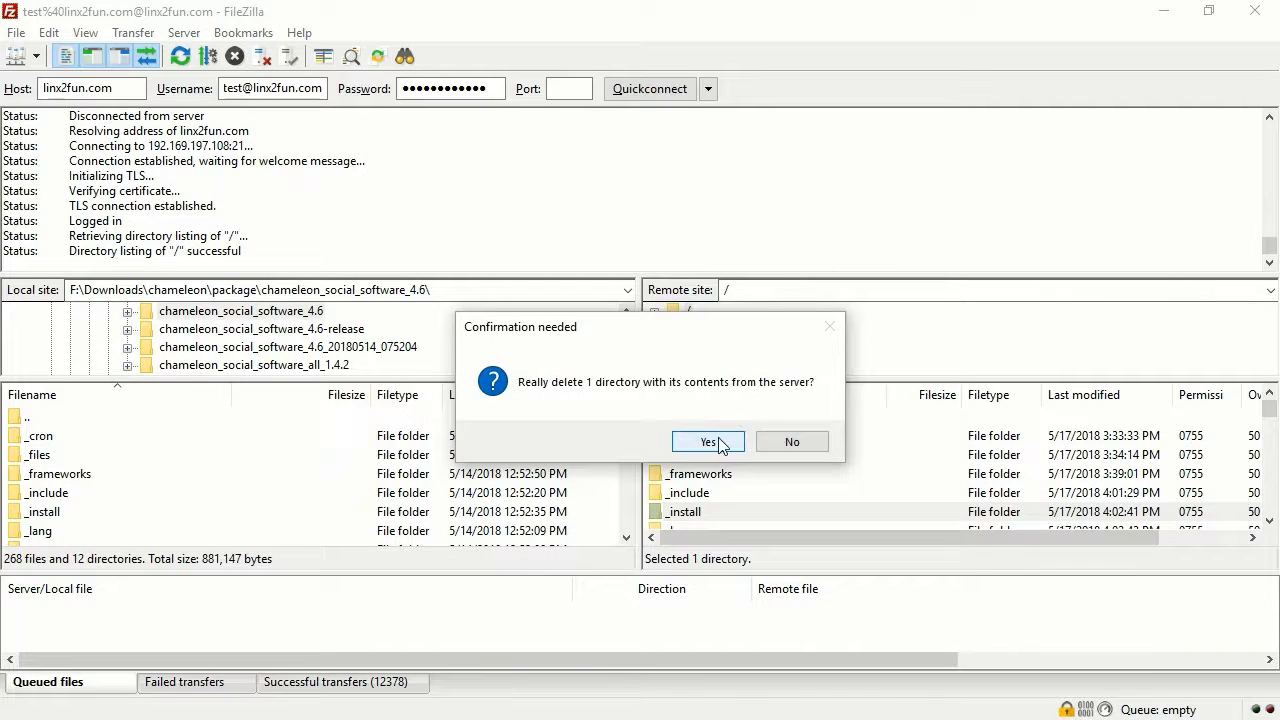
left_click(707, 442)
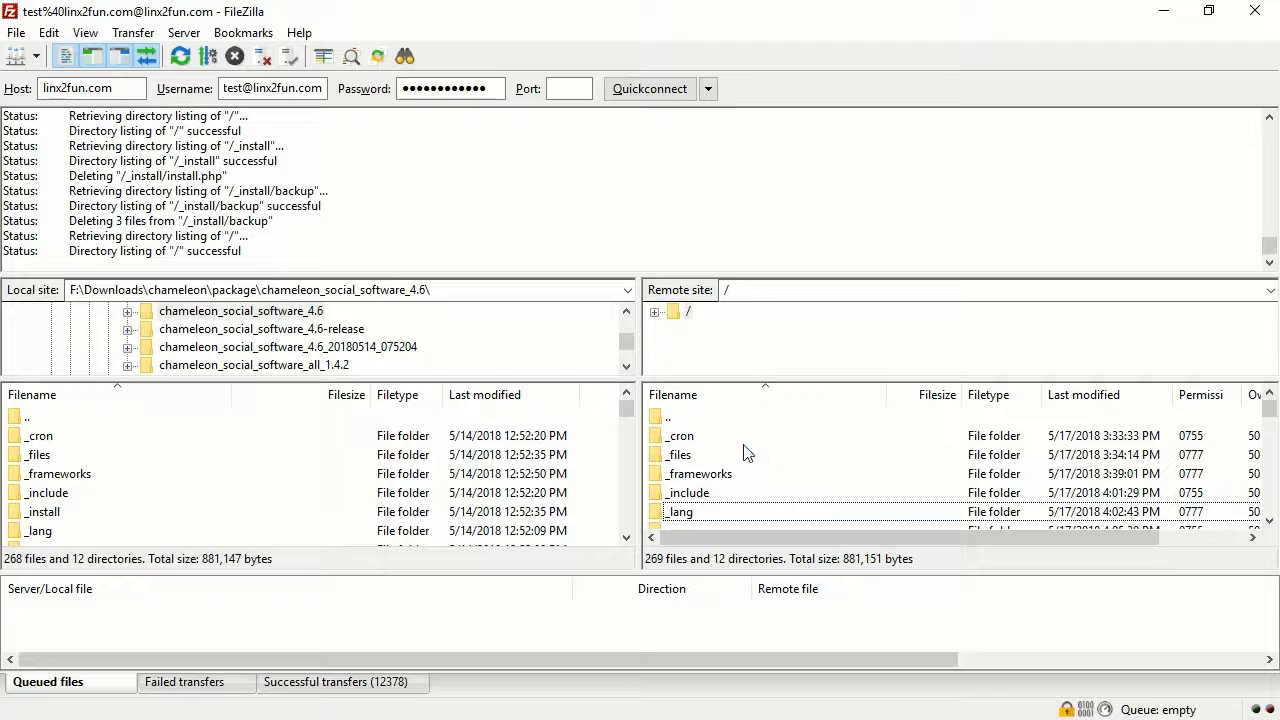
scroll(755, 450, "down", 1)
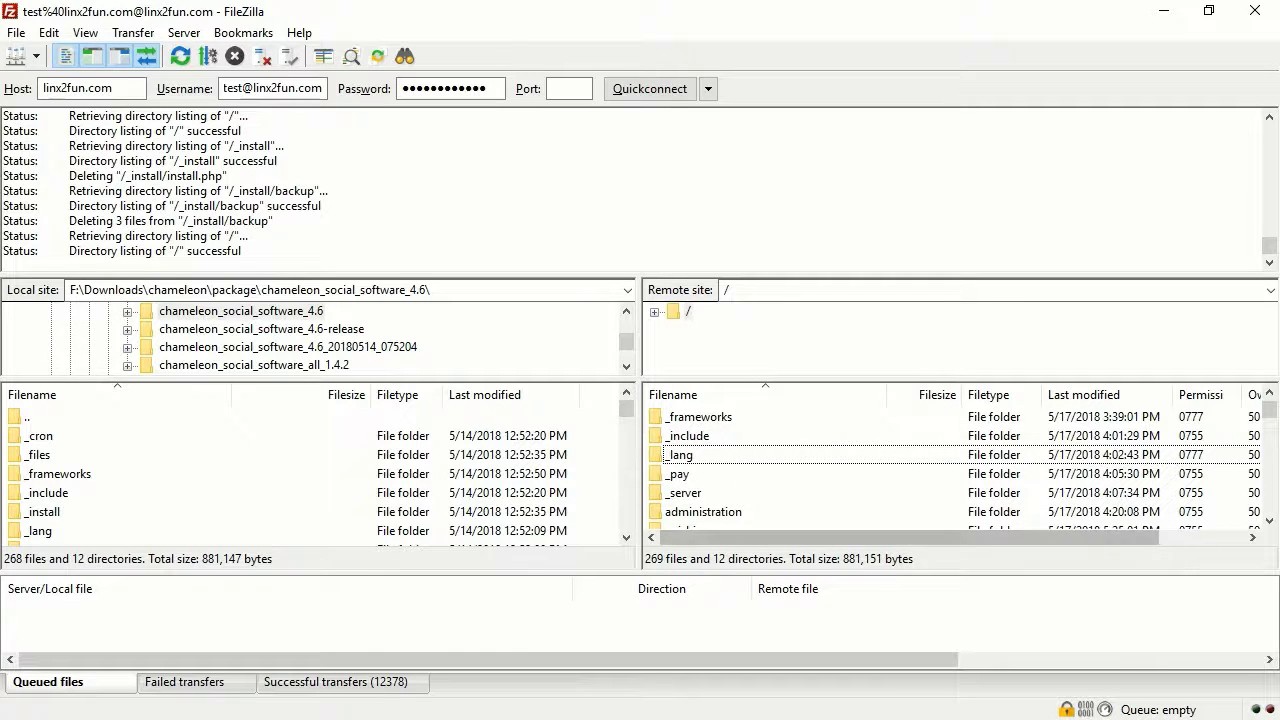
Minimize FileZilla and launch the finished website from the Step 4 page
left_click(1163, 11)
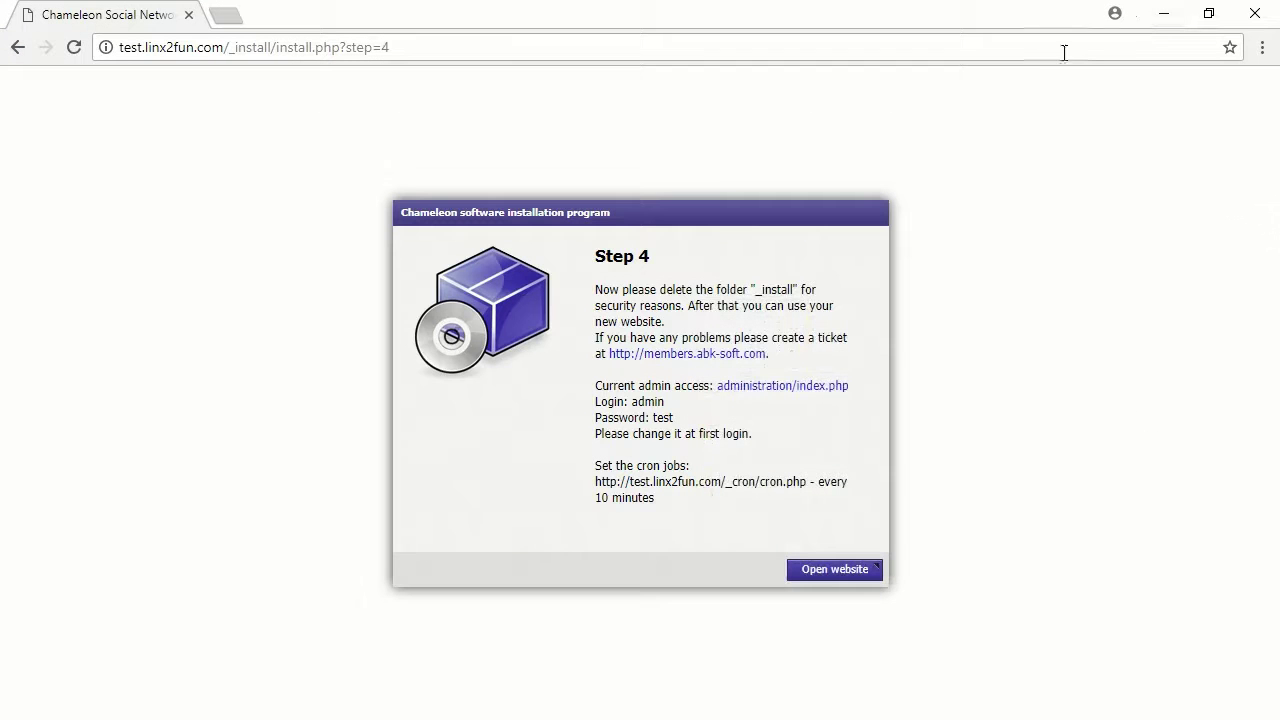
left_click(832, 570)
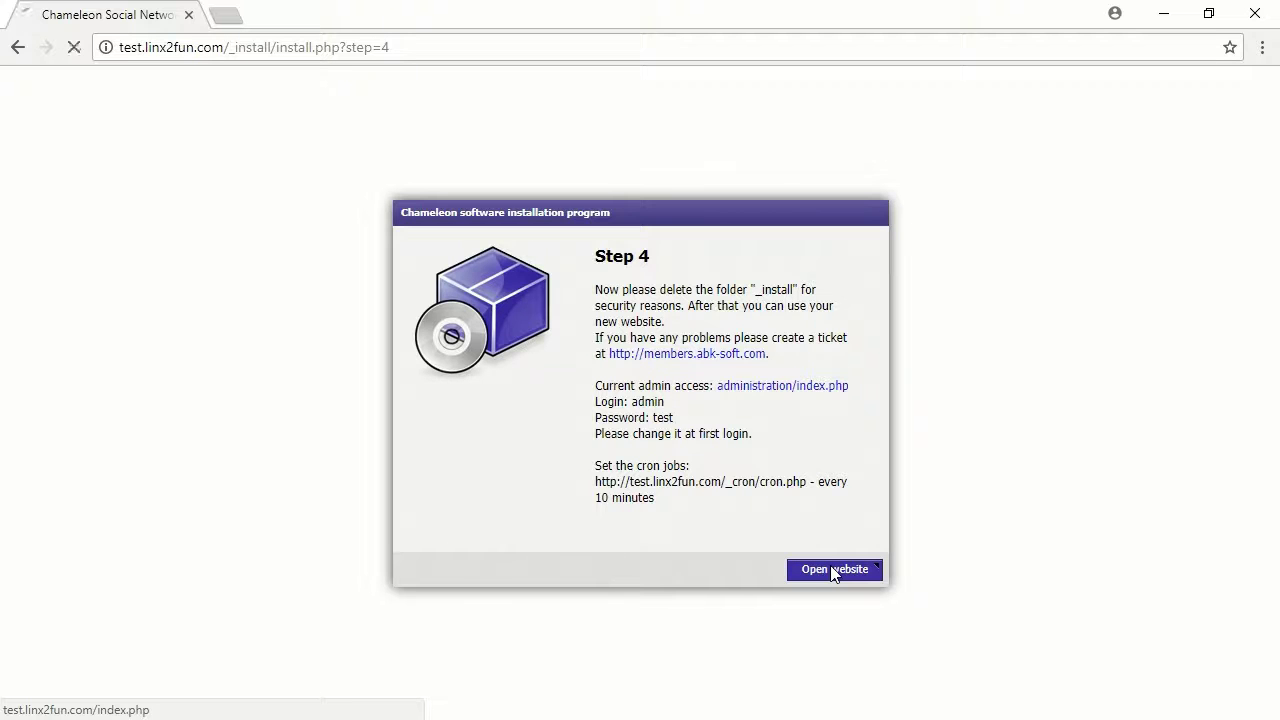